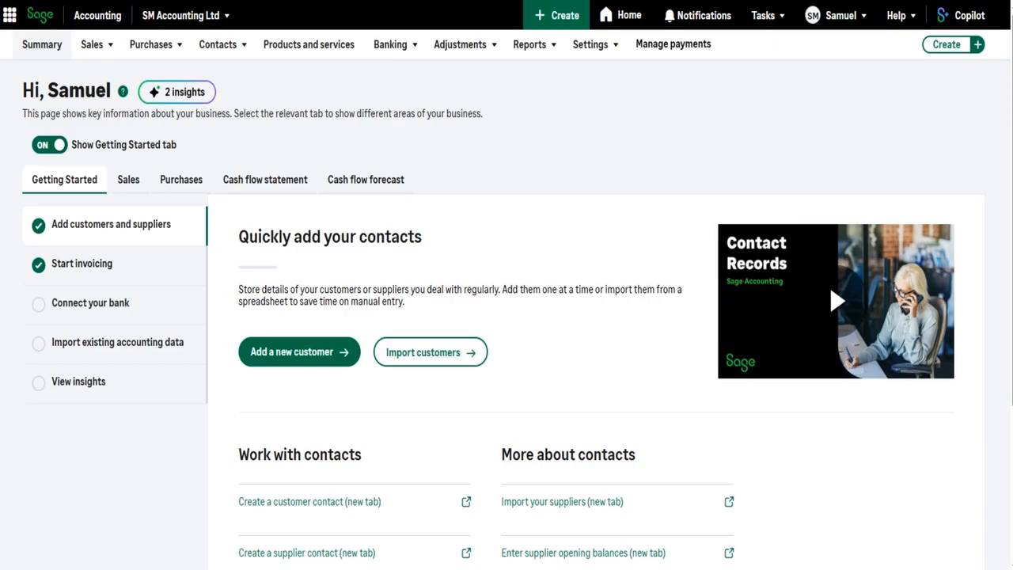
Step: Open the customer record for Aviva and review its balances and its outstanding invoice and credit note
{"action": "left_click", "coordinate": [216, 45]}
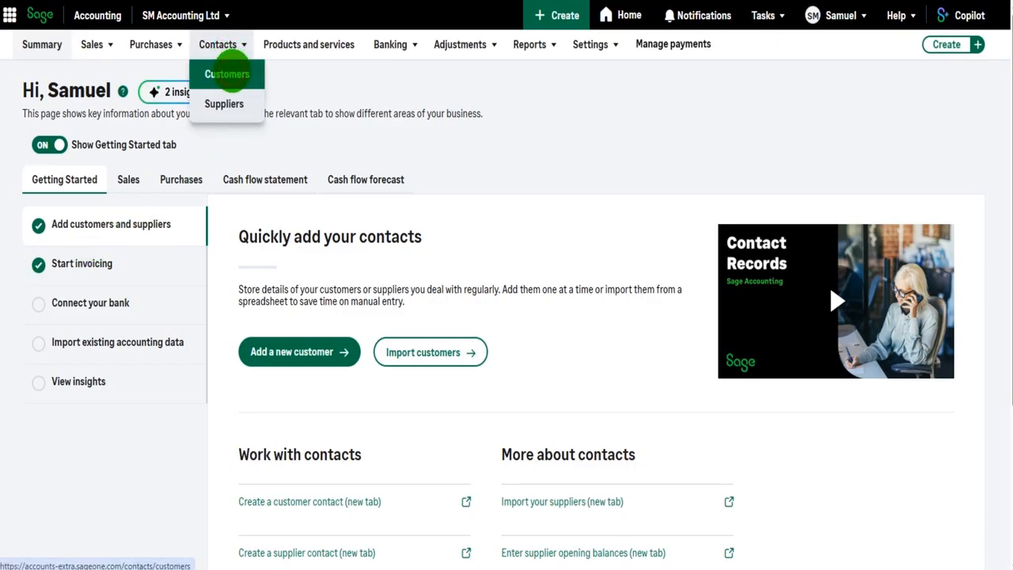
{"action": "left_click", "coordinate": [227, 73]}
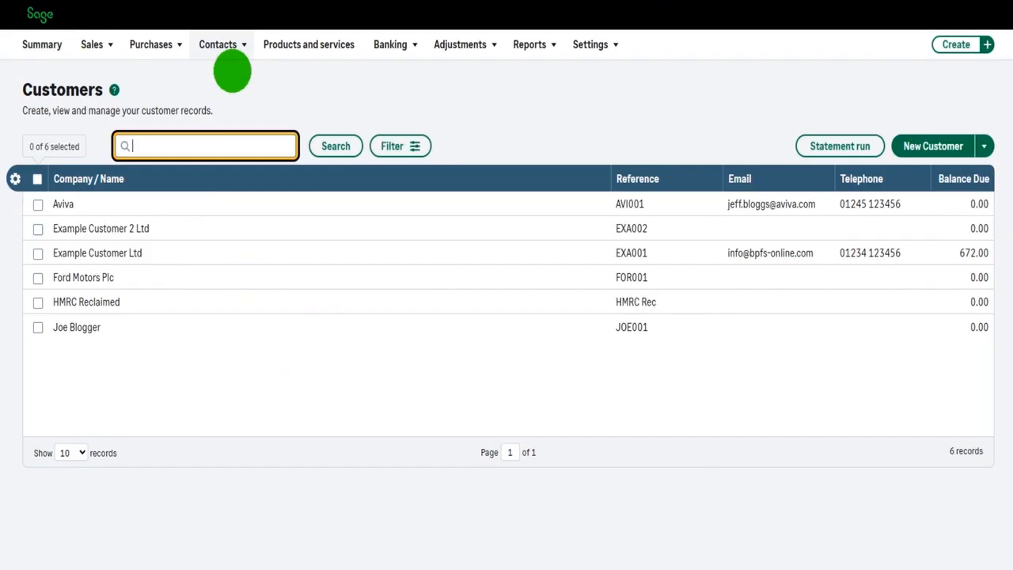
{"action": "left_click", "coordinate": [141, 205]}
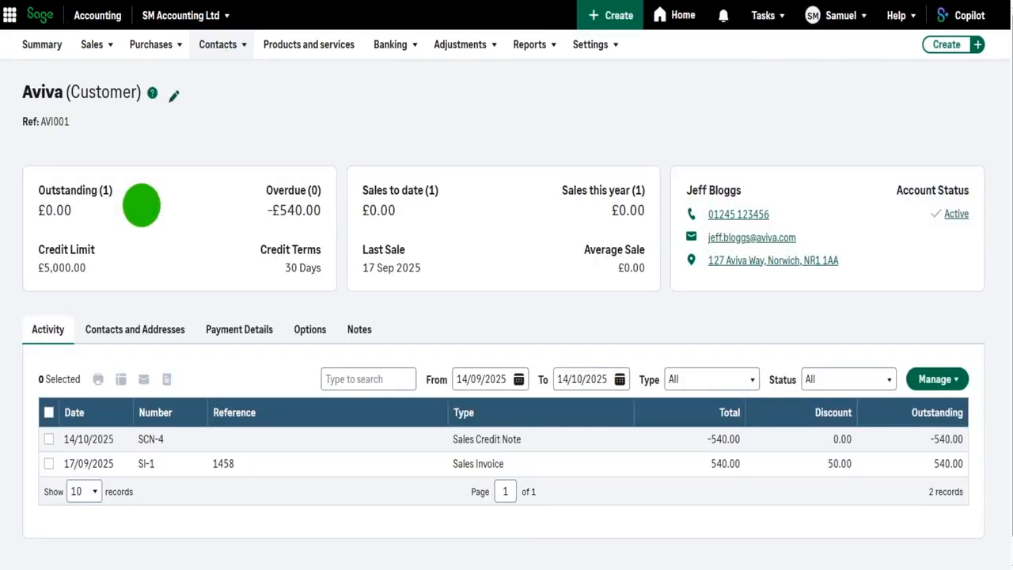
{"action": "scroll", "coordinate": [282, 352], "scroll_direction": "down", "scroll_amount": 1}
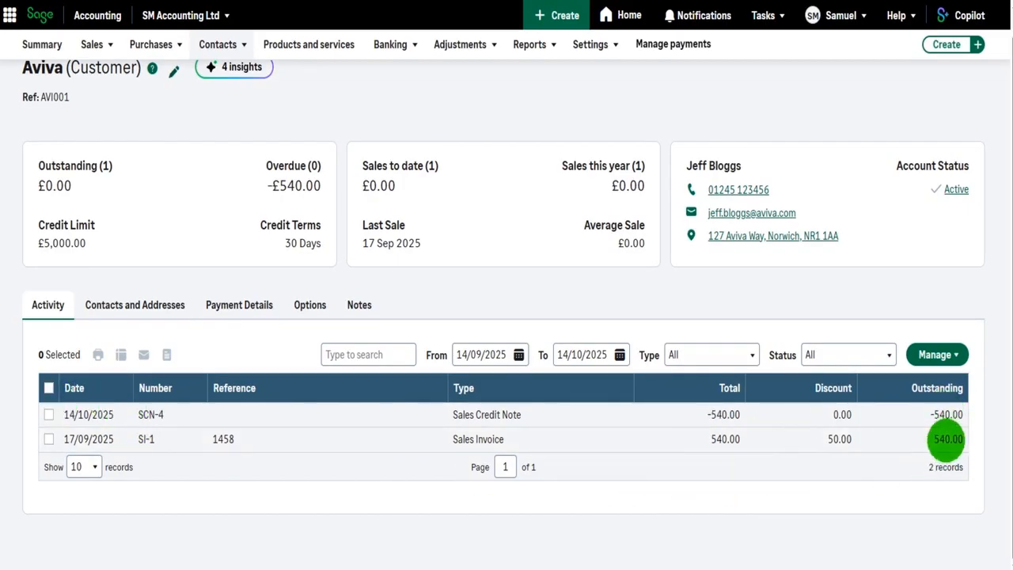
{"action": "scroll", "coordinate": [708, 395], "scroll_direction": "up", "scroll_amount": 2}
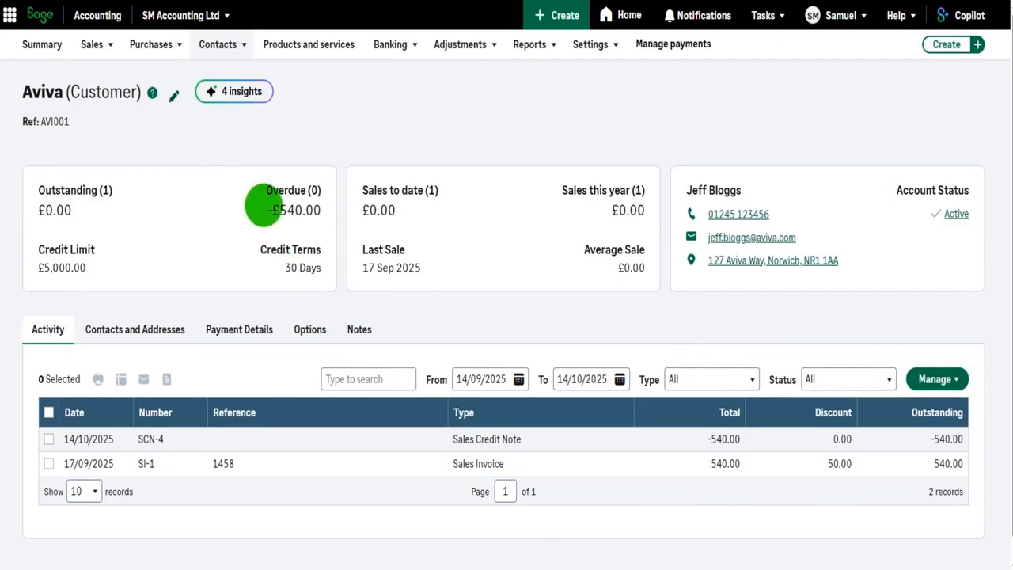
{"action": "scroll", "coordinate": [929, 506], "scroll_direction": "down", "scroll_amount": 2}
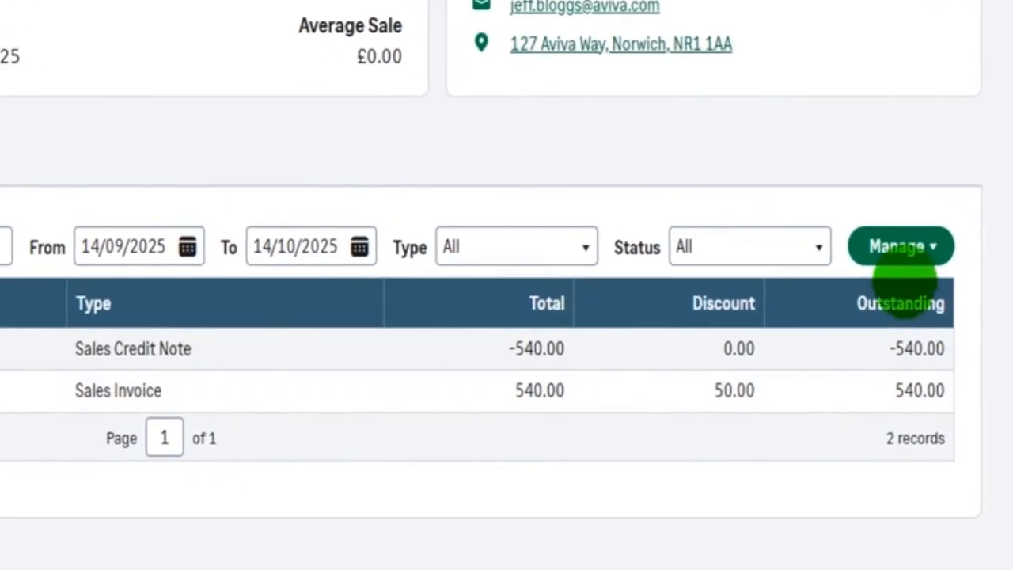
Step: Allocate credit note SCN-4 in full against invoice SI-1 for Aviva and check the saved allocation in the account activity
{"action": "left_click", "coordinate": [905, 257]}
{"action": "left_click", "coordinate": [887, 317]}
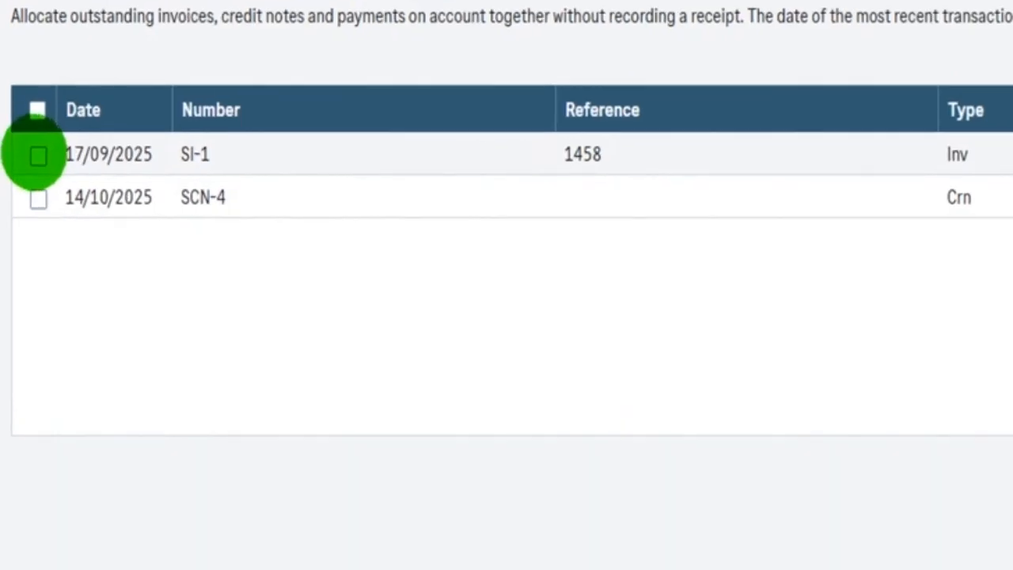
{"action": "left_click", "coordinate": [38, 199]}
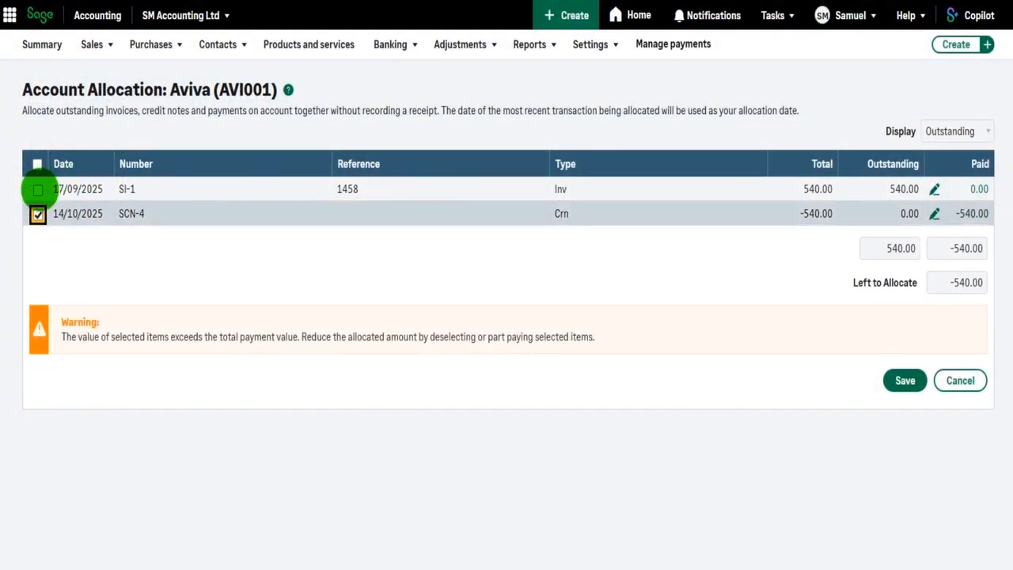
{"action": "left_click", "coordinate": [37, 190]}
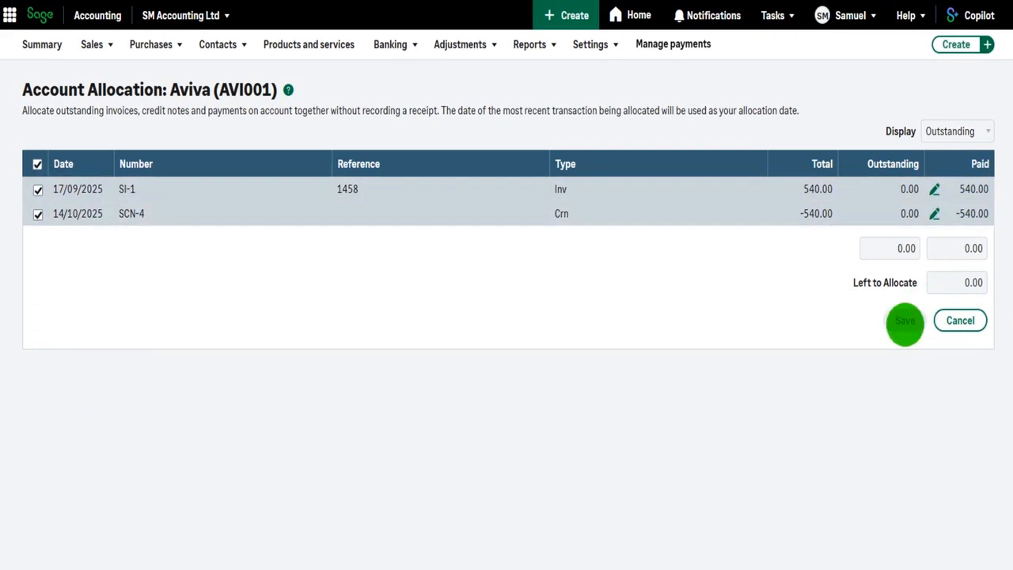
{"action": "left_click", "coordinate": [905, 321]}
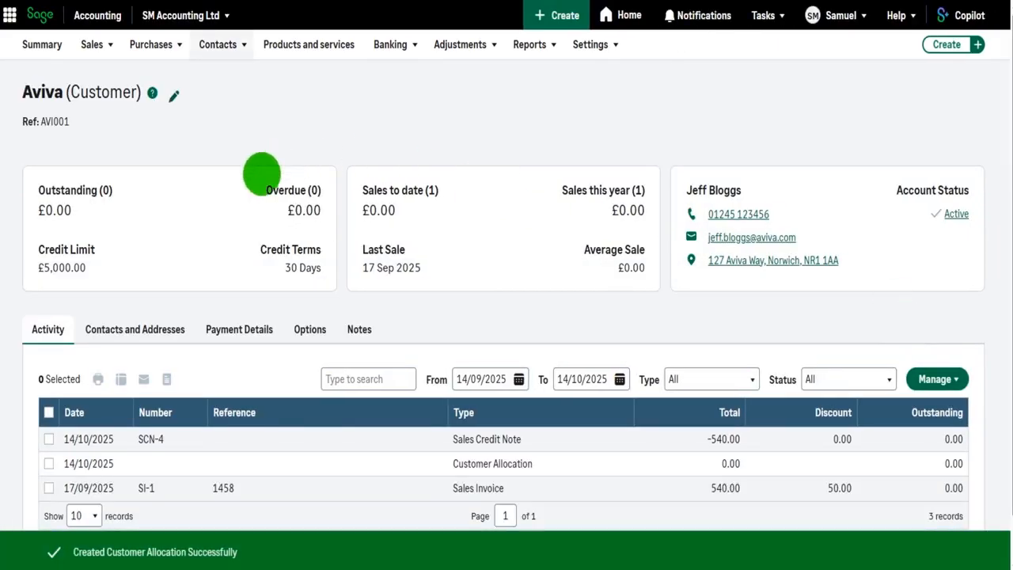
{"action": "scroll", "coordinate": [525, 310], "scroll_direction": "down", "scroll_amount": 2}
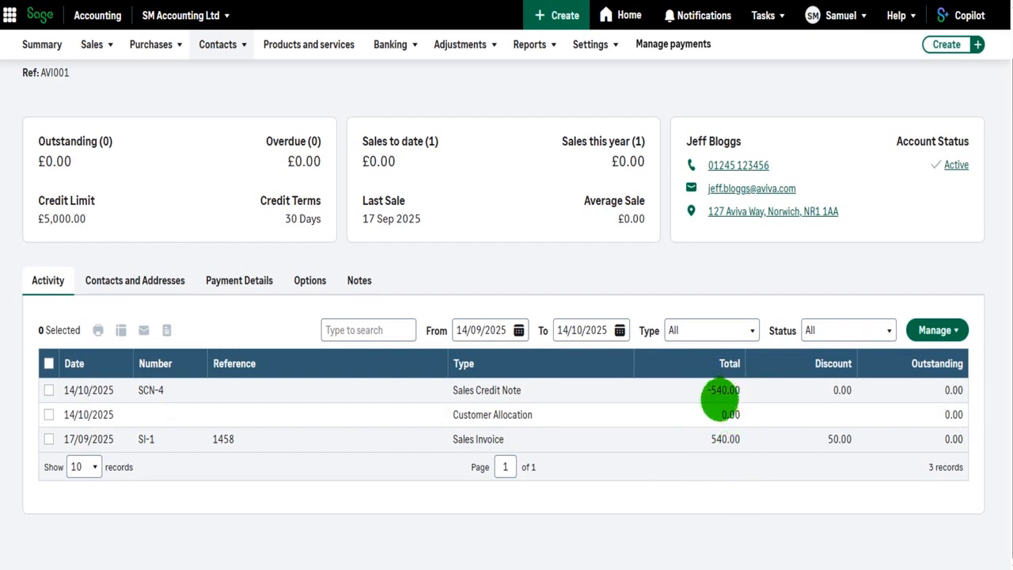
{"action": "scroll", "coordinate": [672, 412], "scroll_direction": "up", "scroll_amount": 1}
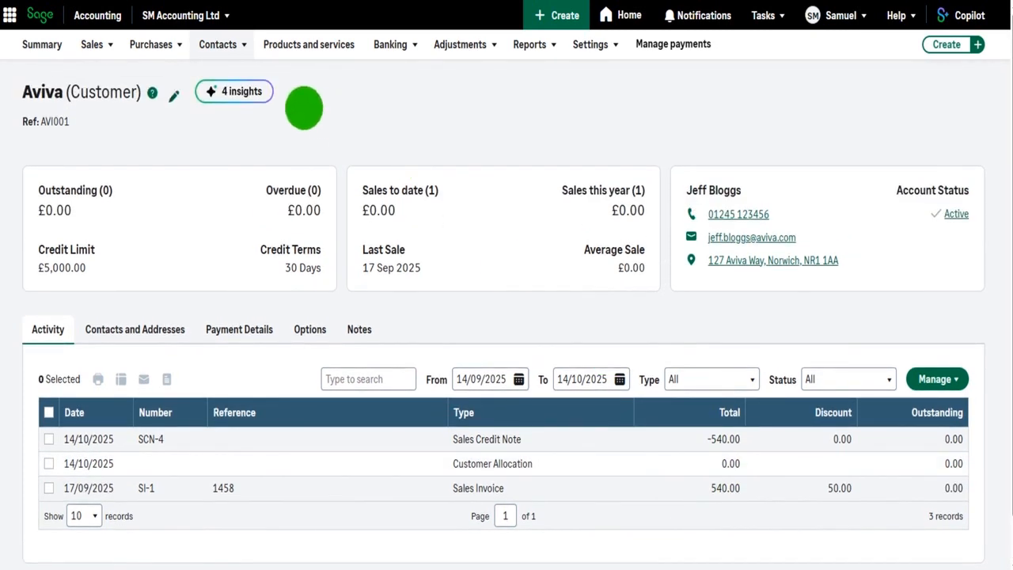
Step: Open the customer record for Example Customer Ltd and bring up its activity list
{"action": "left_click", "coordinate": [215, 46]}
{"action": "left_click", "coordinate": [222, 69]}
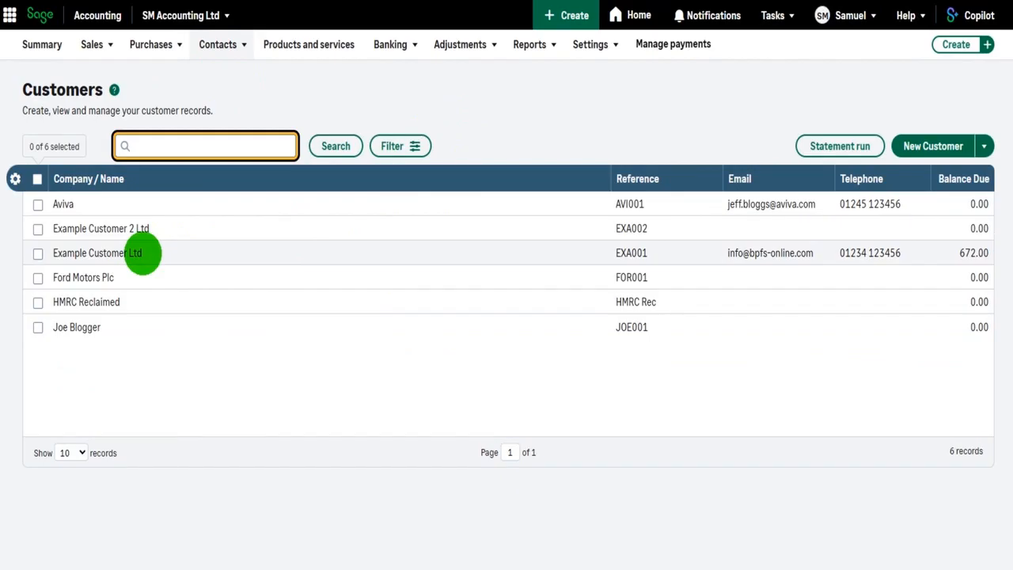
{"action": "left_click", "coordinate": [143, 253]}
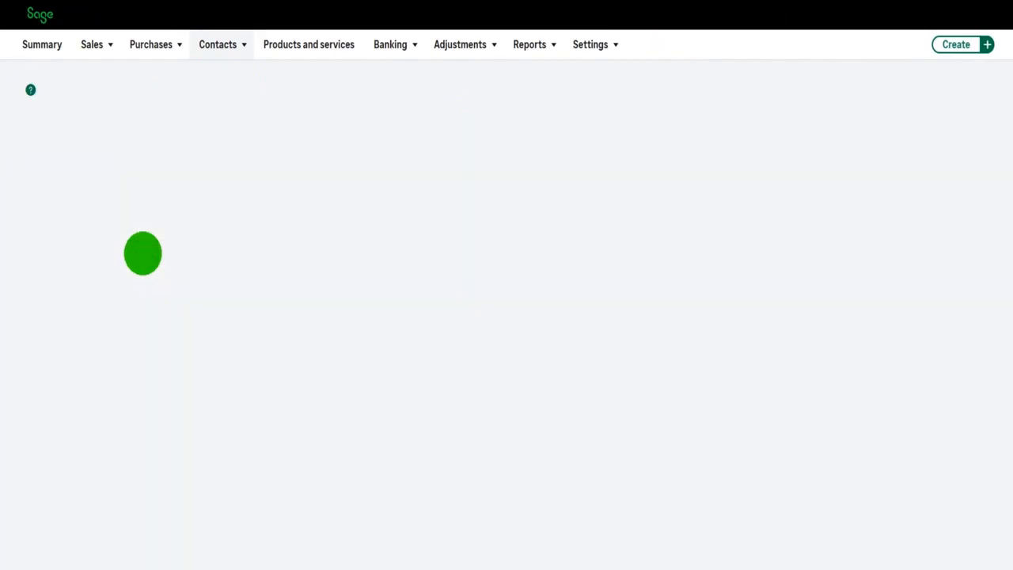
{"action": "scroll", "coordinate": [466, 262], "scroll_direction": "down", "scroll_amount": 3}
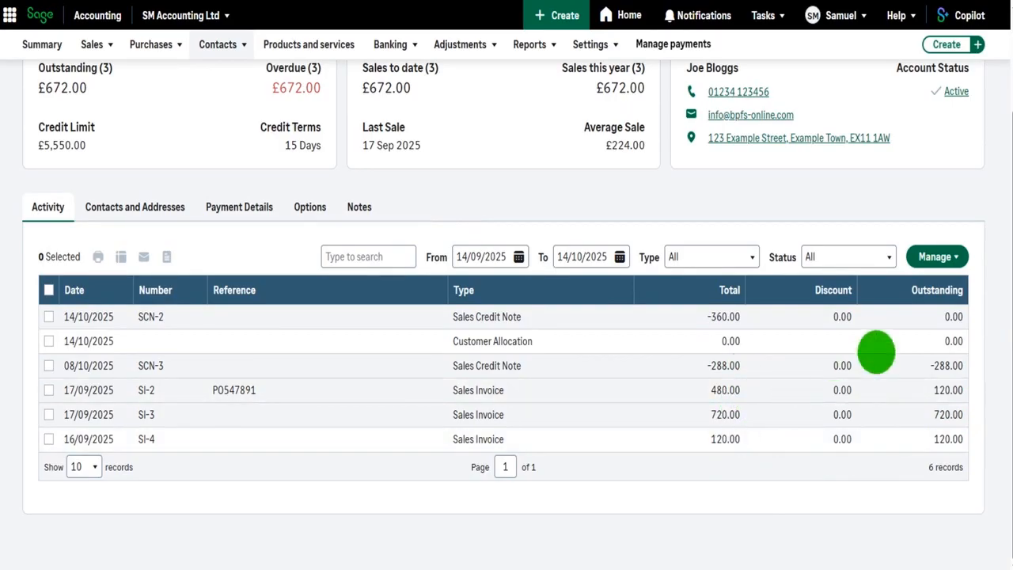
Step: Start an account allocation for Example Customer Ltd with credit note SCN-3 and invoice SI-3 selected
{"action": "left_click", "coordinate": [936, 257]}
{"action": "left_click", "coordinate": [936, 310]}
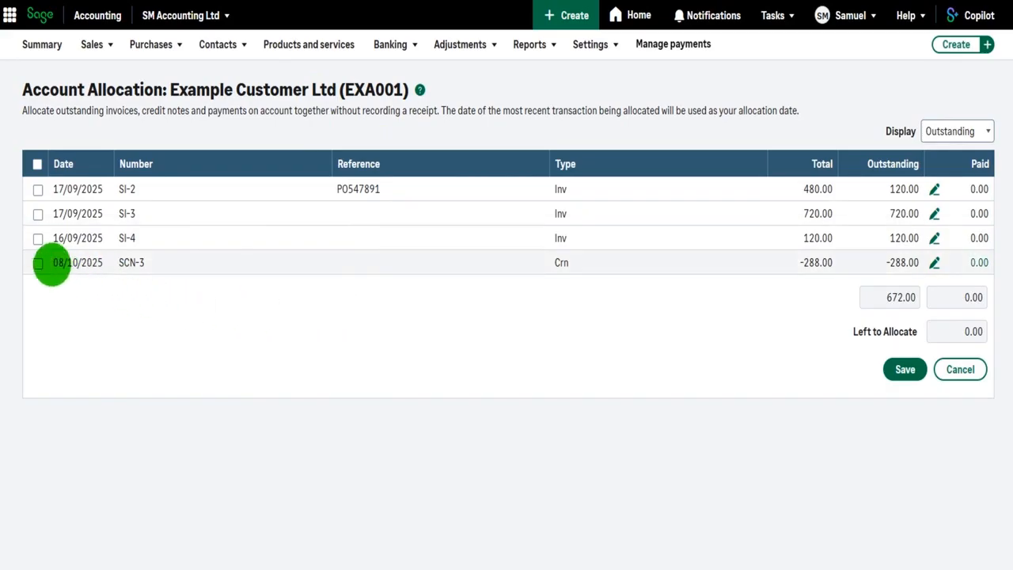
{"action": "left_click", "coordinate": [38, 264]}
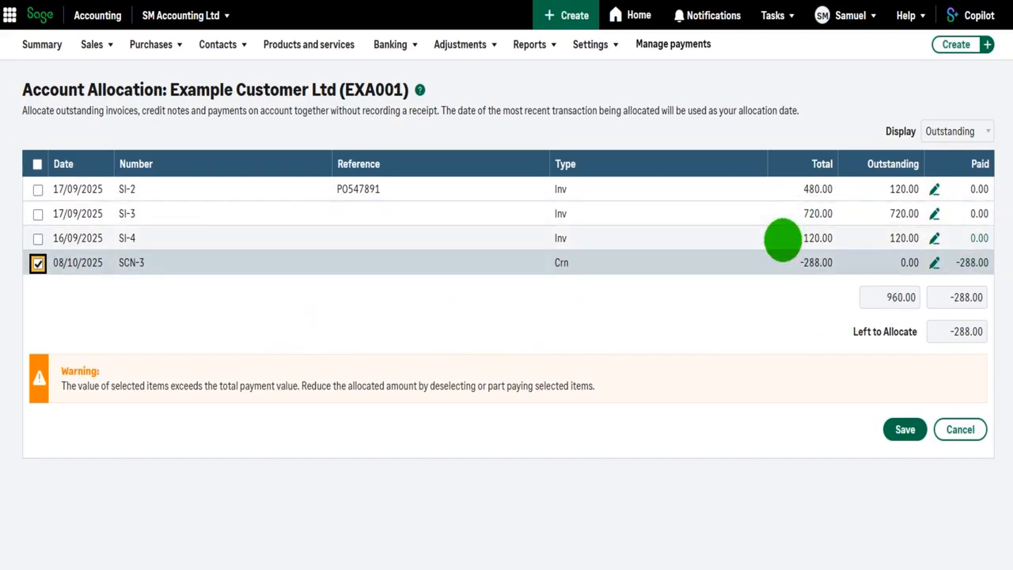
{"action": "left_click", "coordinate": [38, 214]}
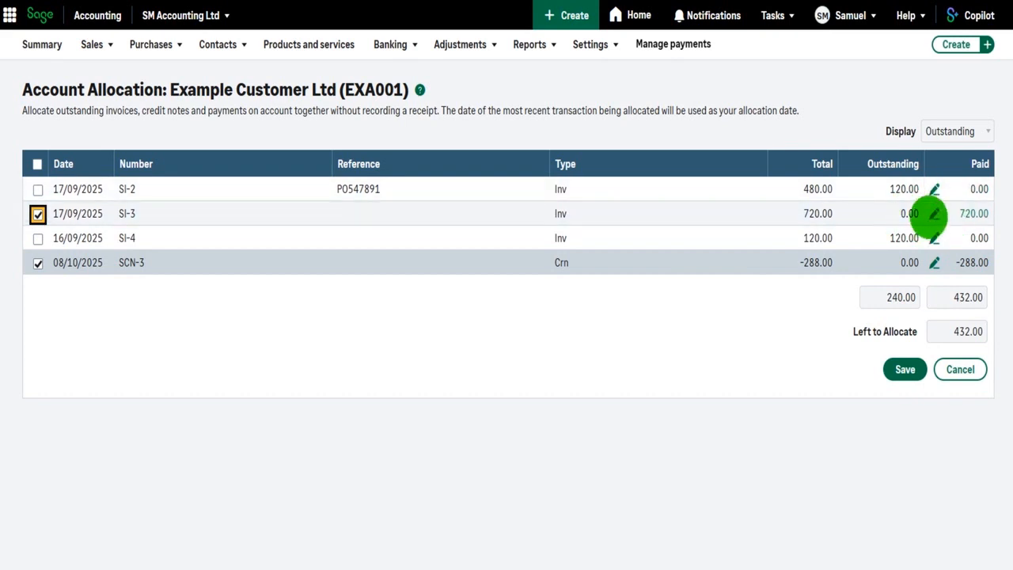
Step: Set the amount to pay on invoice SI-3 to 288 and save the allocation
{"action": "left_click", "coordinate": [934, 214]}
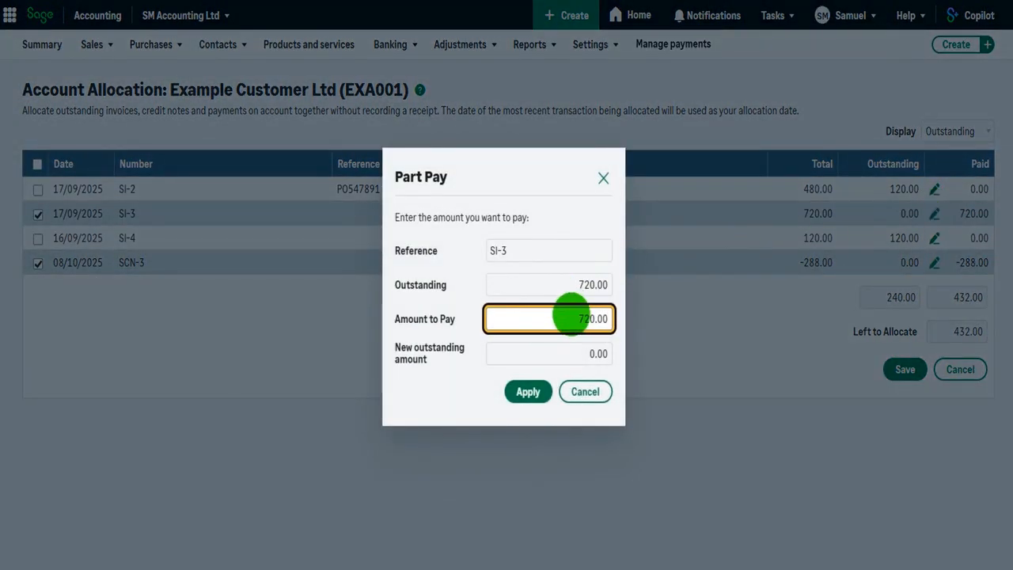
{"action": "double_click", "coordinate": [569, 318]}
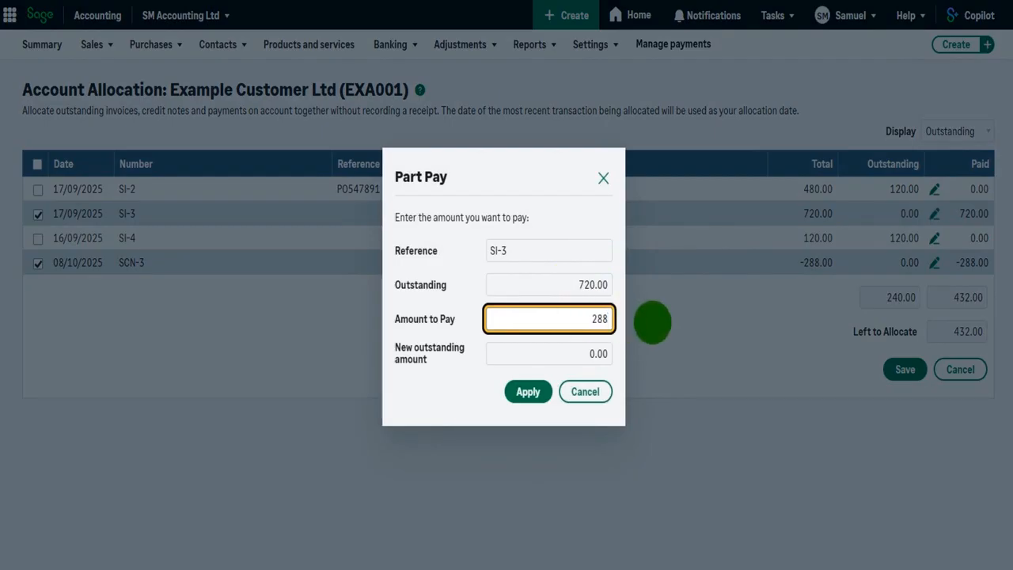
{"action": "key", "text": "Tab"}
{"action": "left_click", "coordinate": [523, 391]}
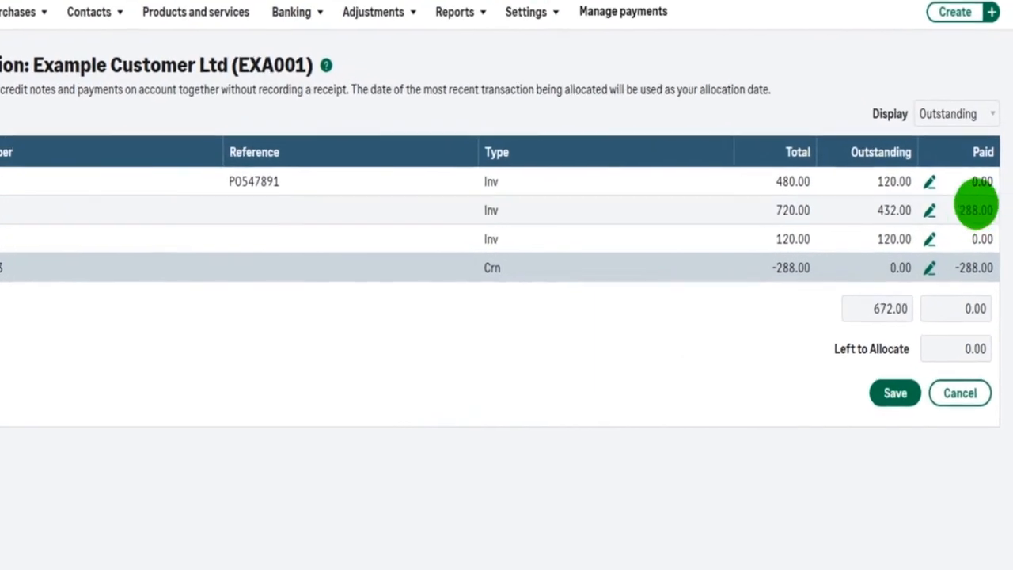
{"action": "left_click", "coordinate": [977, 270]}
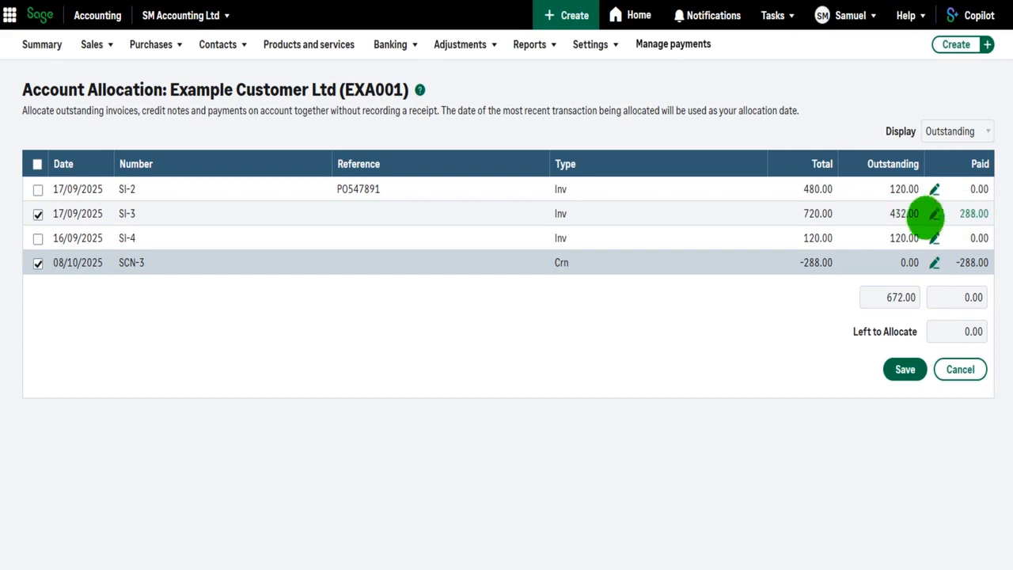
{"action": "left_click", "coordinate": [934, 213]}
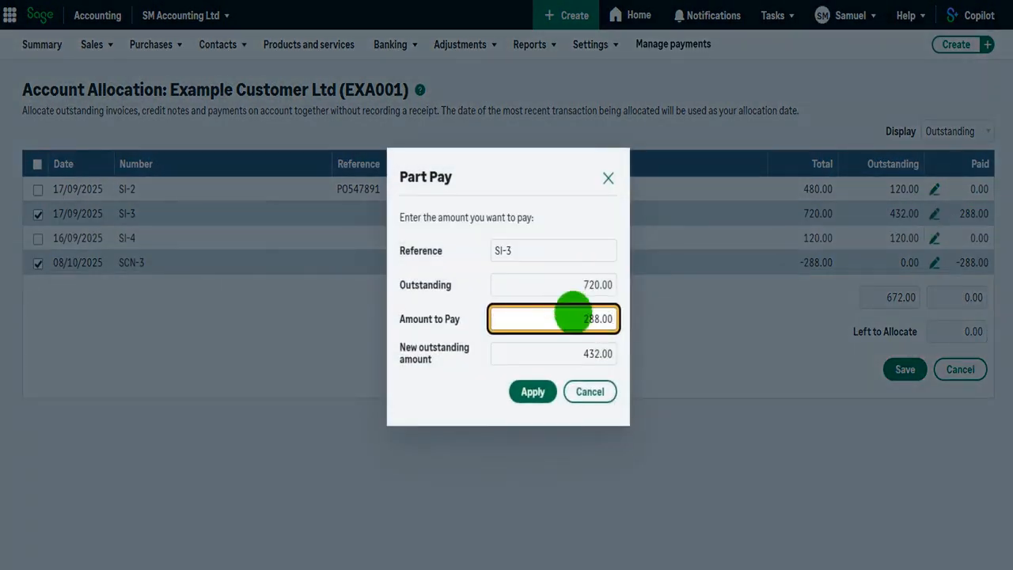
{"action": "left_click", "coordinate": [607, 178]}
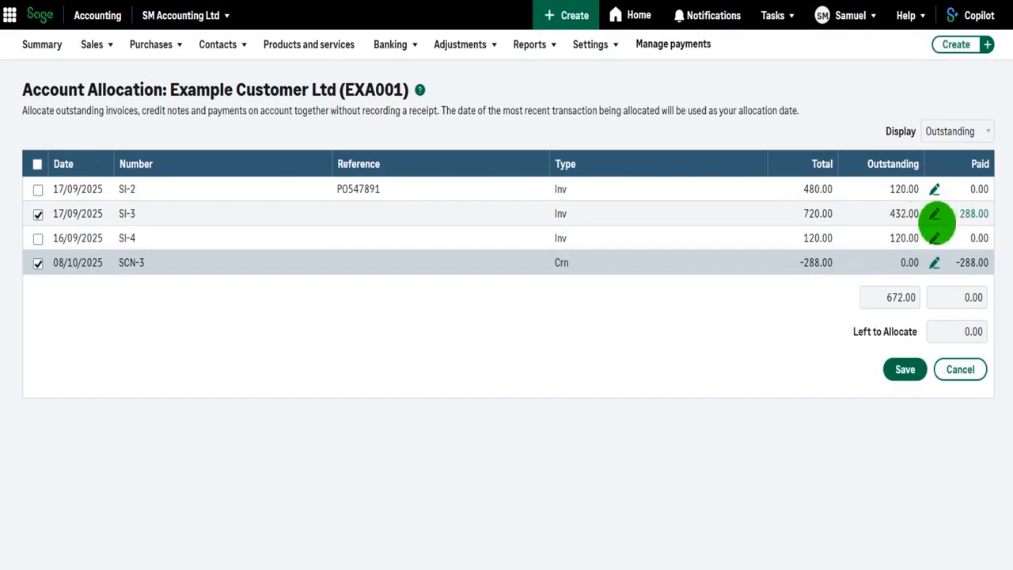
{"action": "left_click", "coordinate": [905, 370]}
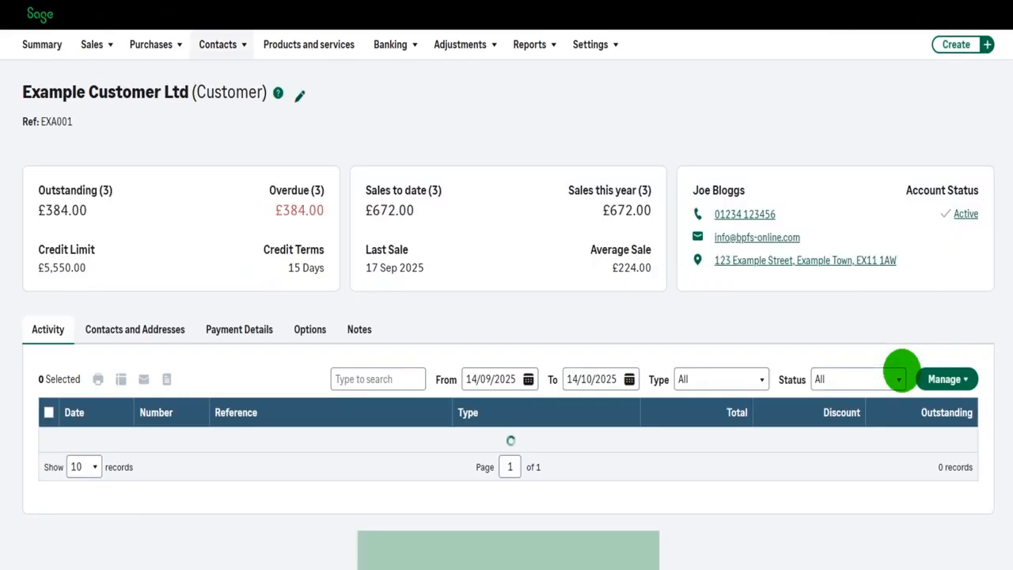
Step: Remove the customer allocation dated 08/10/2025 by deselecting credit note SCN-3 and invoice SI-3, and save
{"action": "scroll", "coordinate": [732, 243], "scroll_direction": "down", "scroll_amount": 2}
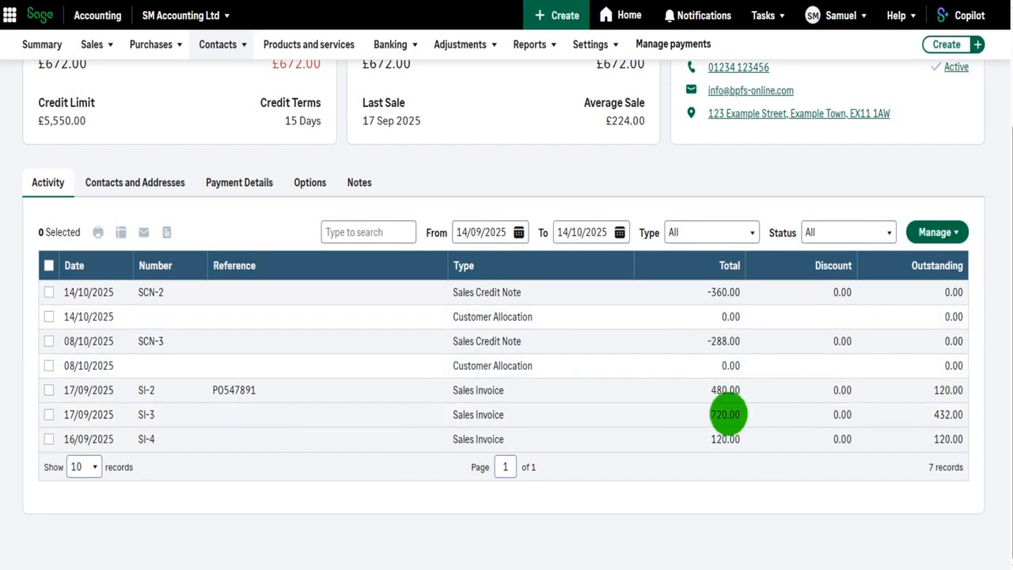
{"action": "left_click", "coordinate": [482, 366]}
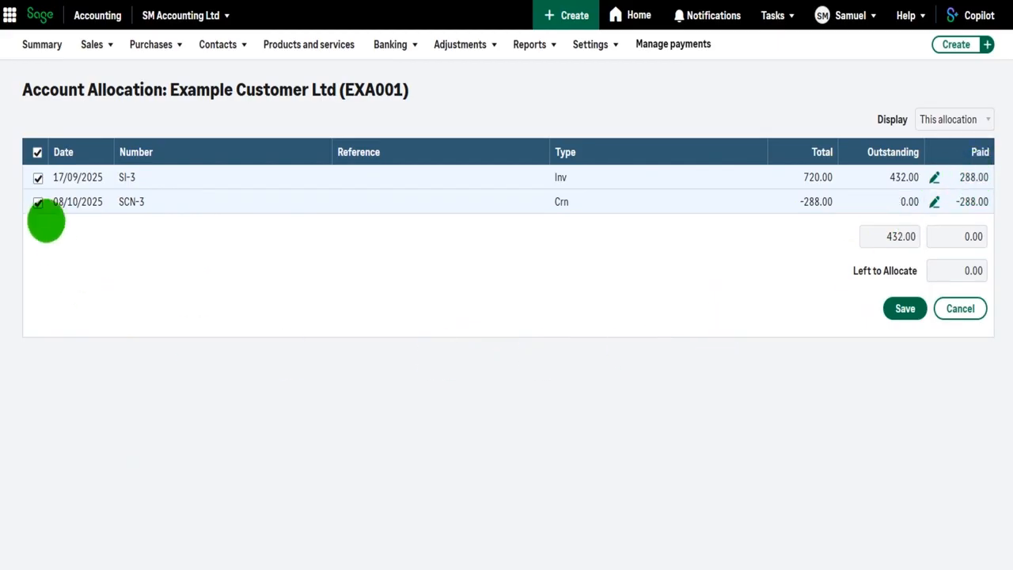
{"action": "left_click", "coordinate": [37, 201]}
{"action": "left_click", "coordinate": [37, 177]}
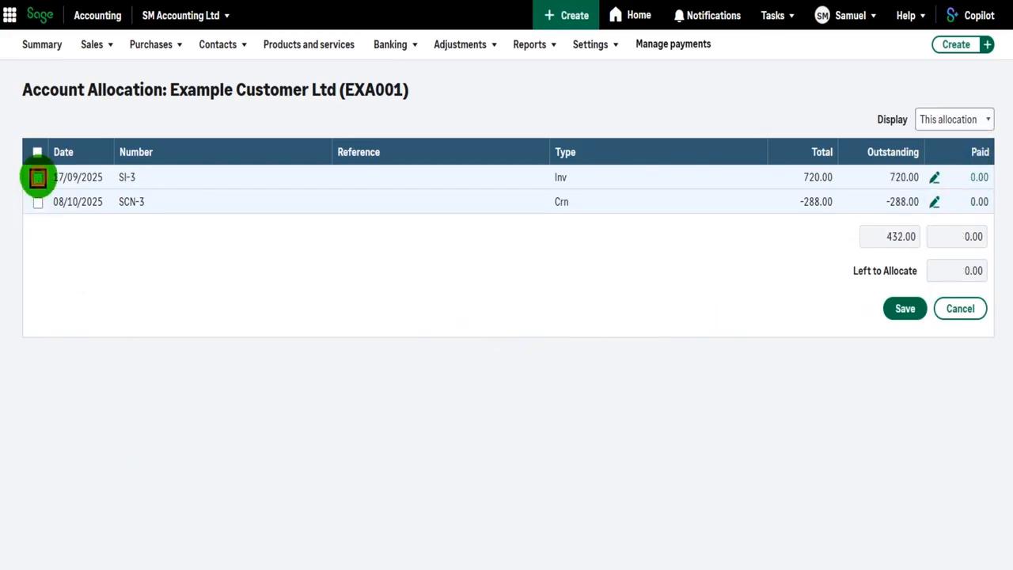
{"action": "left_click", "coordinate": [904, 308]}
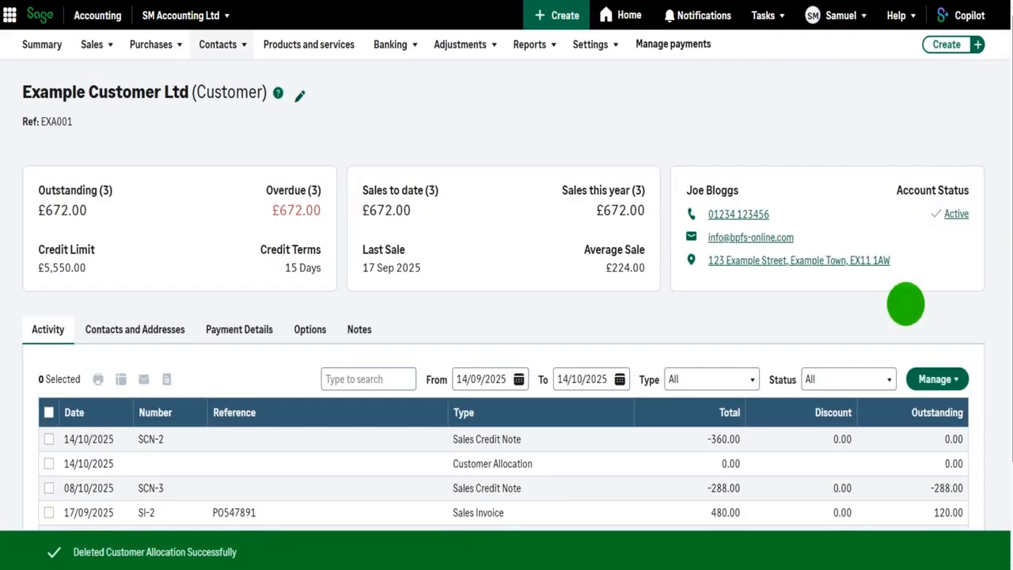
Step: Start an account allocation for Example Customer Ltd with credit note SCN-3 and invoices SI-4 and SI-2 selected
{"action": "scroll", "coordinate": [905, 304], "scroll_direction": "down", "scroll_amount": 3}
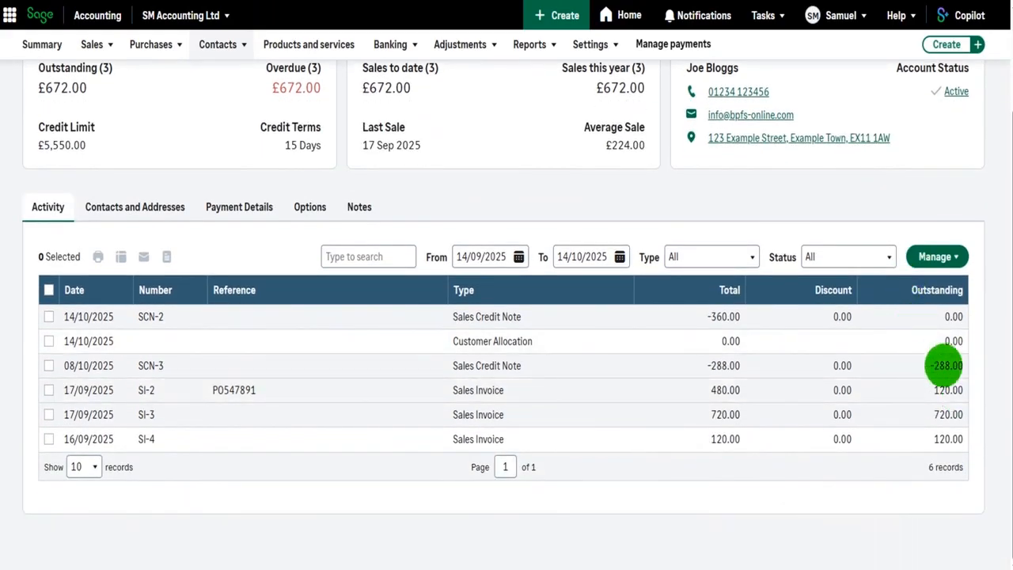
{"action": "left_click", "coordinate": [923, 258]}
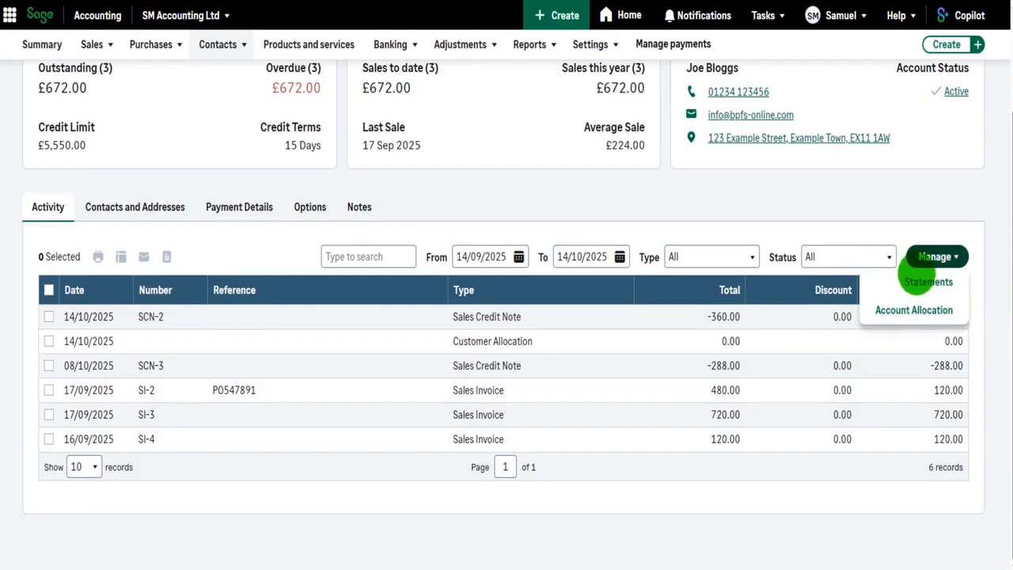
{"action": "left_click", "coordinate": [913, 311]}
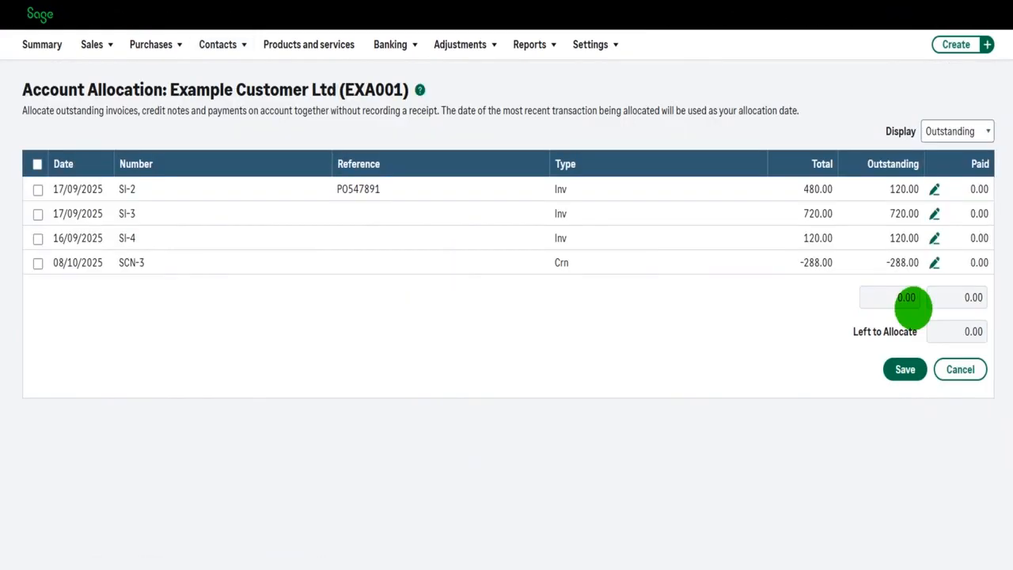
{"action": "left_click", "coordinate": [37, 263]}
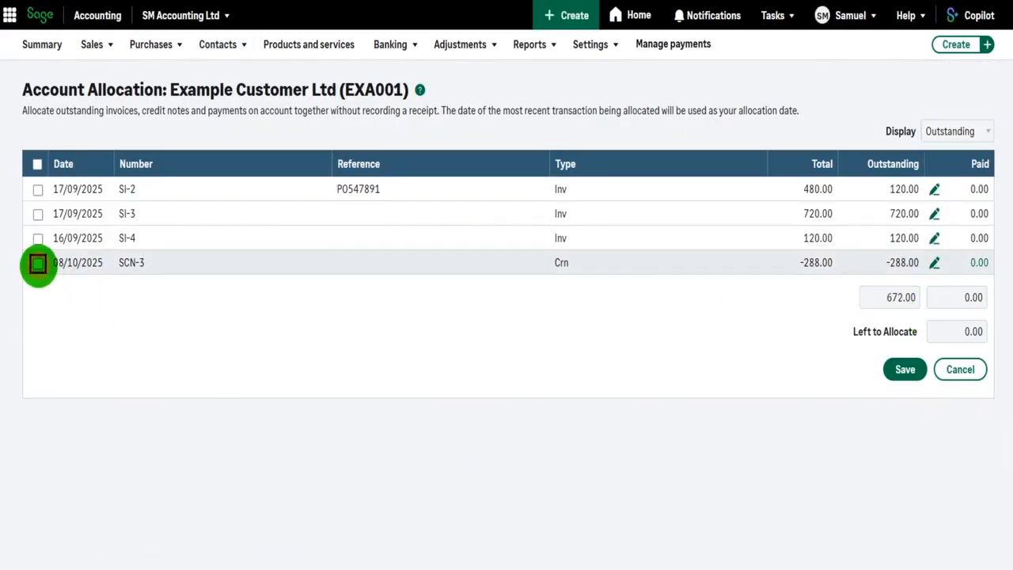
{"action": "left_click", "coordinate": [38, 239]}
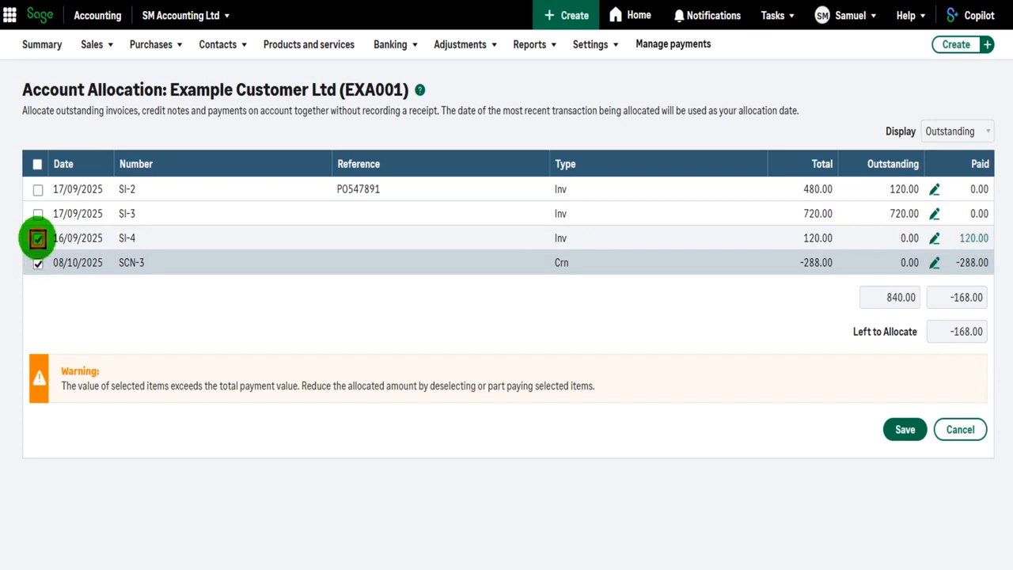
{"action": "left_click", "coordinate": [37, 190]}
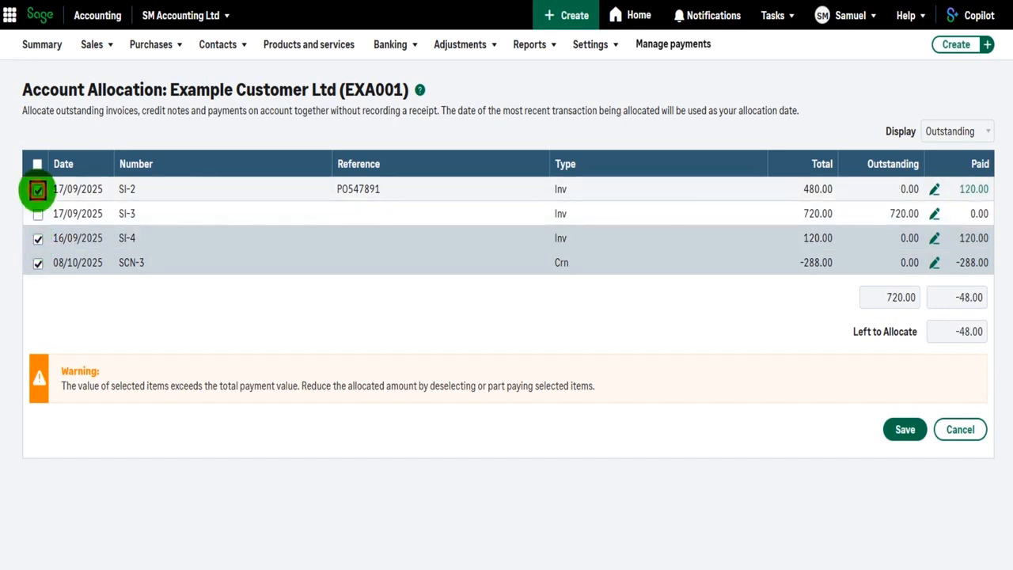
Step: Set the amount to pay on invoice SI-3 to 48 and save the allocation
{"action": "left_click", "coordinate": [935, 212]}
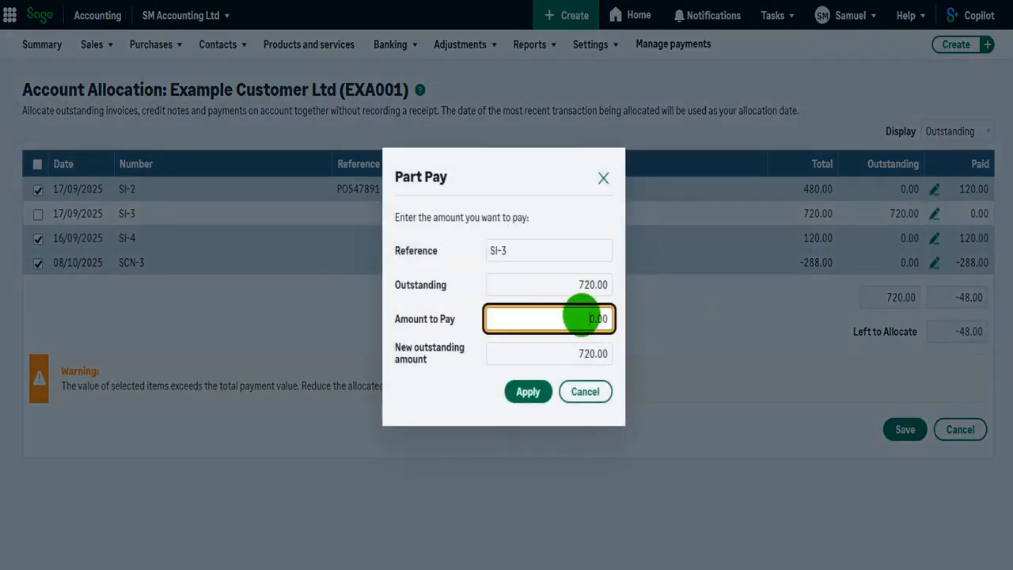
{"action": "type", "text": "48"}
{"action": "key", "text": "Tab"}
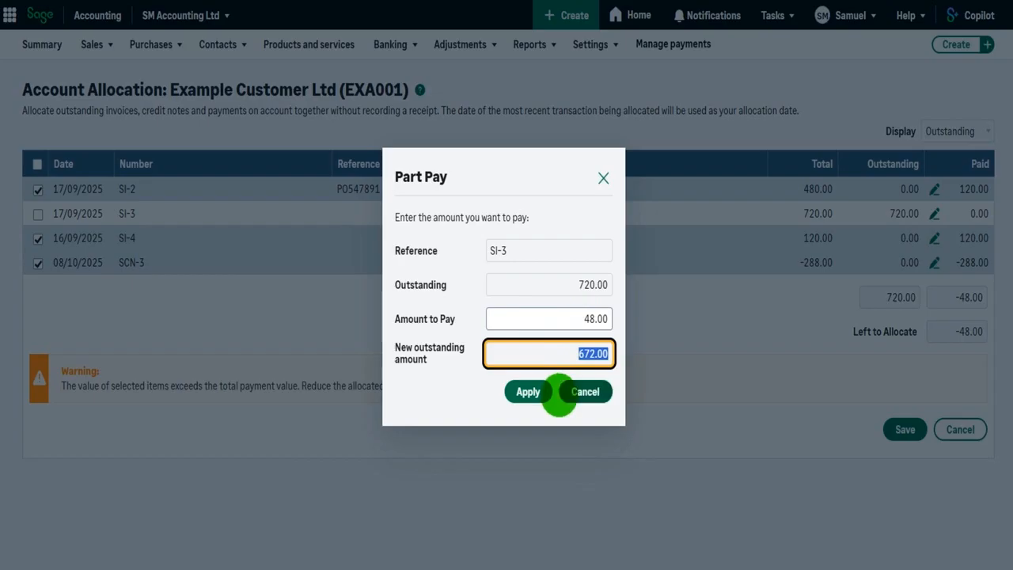
{"action": "left_click", "coordinate": [533, 390]}
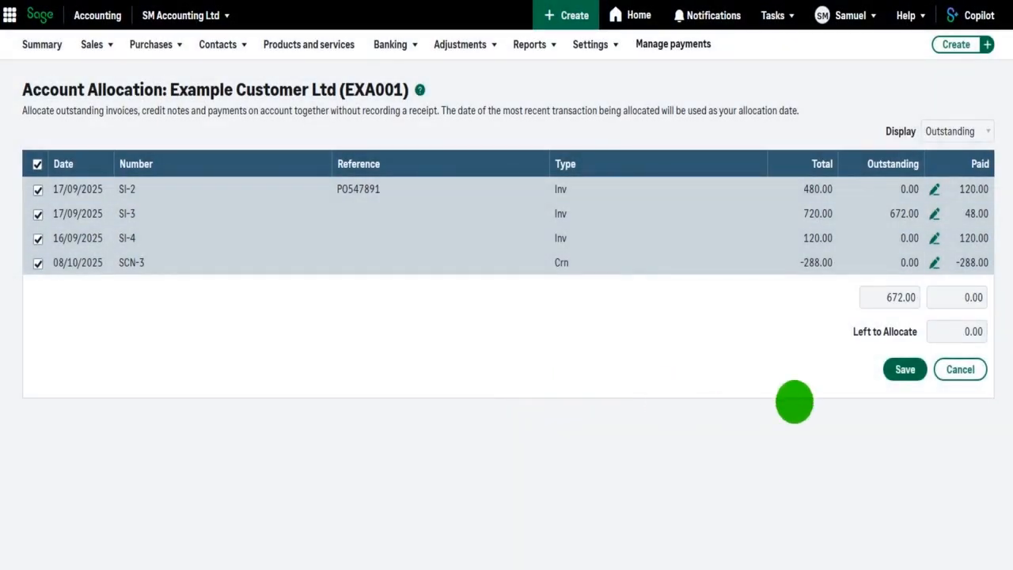
{"action": "left_click", "coordinate": [905, 370]}
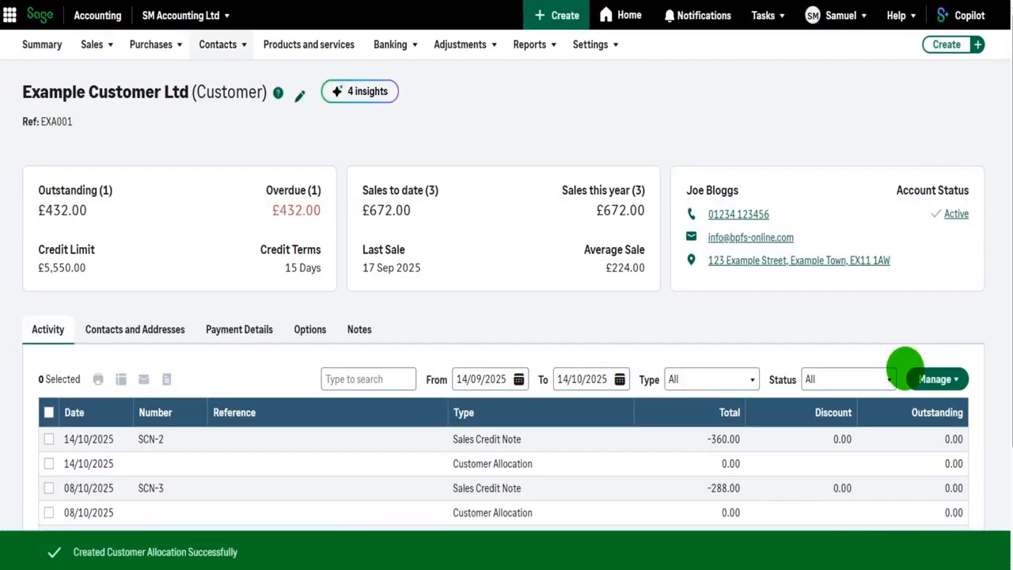
Step: Open the customer record for Aviva and bring up its activity list
{"action": "mouse_move", "coordinate": [218, 45]}
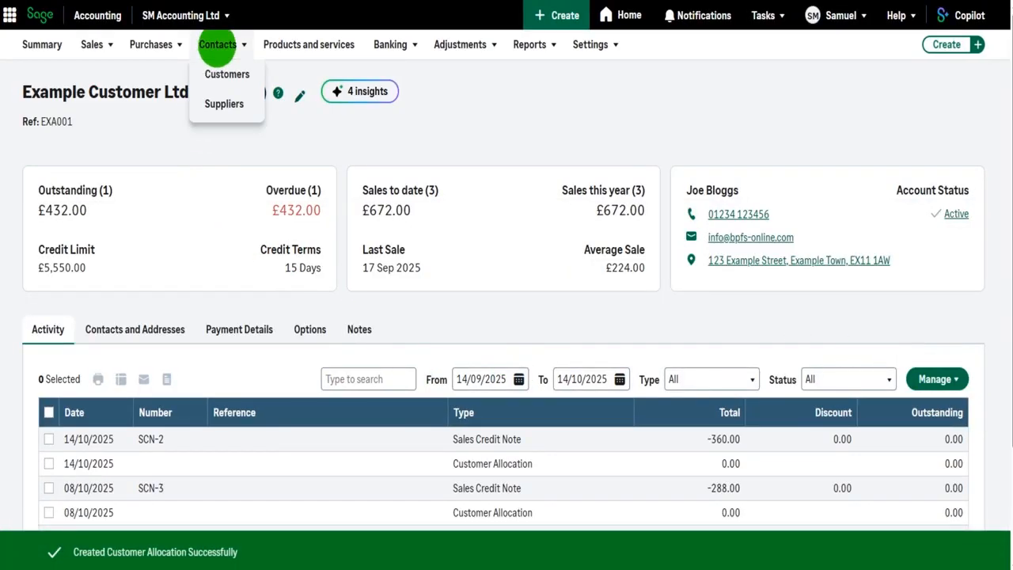
{"action": "left_click", "coordinate": [226, 73]}
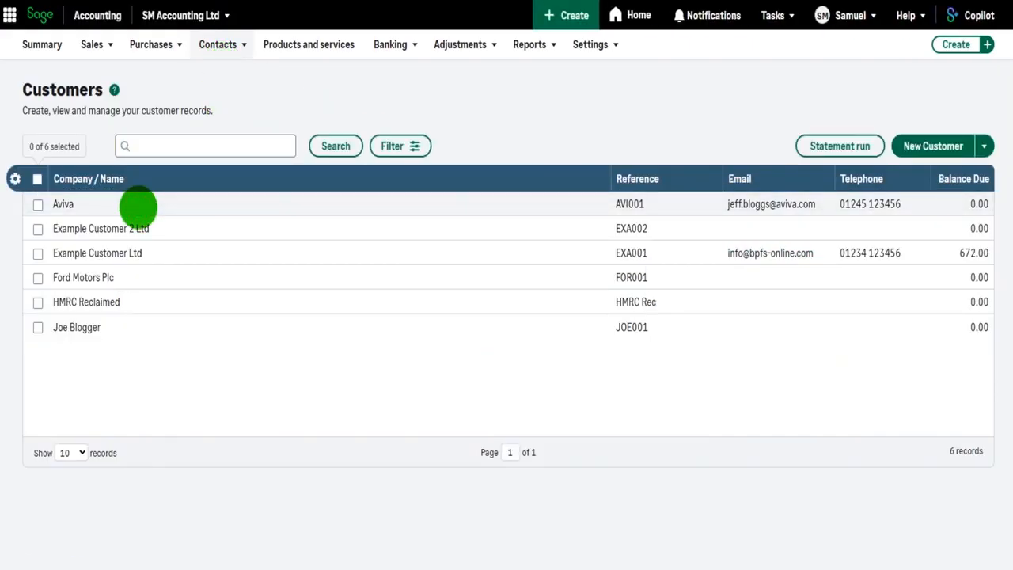
{"action": "left_click", "coordinate": [139, 207]}
{"action": "scroll", "coordinate": [505, 304], "scroll_direction": "down", "scroll_amount": 1}
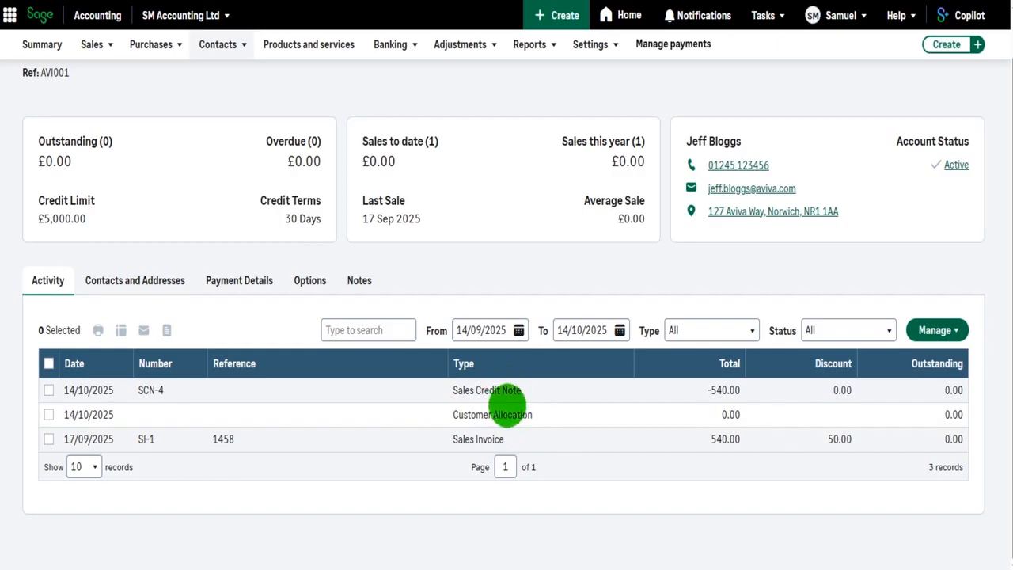
Step: Remove Aviva's customer allocation dated 14/10/2025 by deselecting invoice SI-1 and credit note SCN-4, and save
{"action": "left_click", "coordinate": [503, 416]}
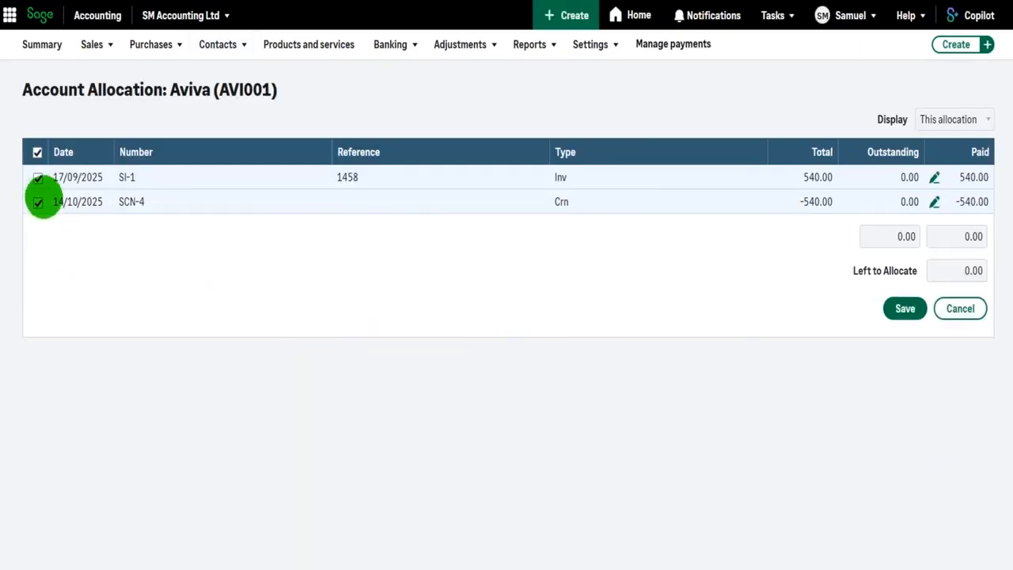
{"action": "left_click", "coordinate": [37, 178]}
{"action": "left_click", "coordinate": [38, 201]}
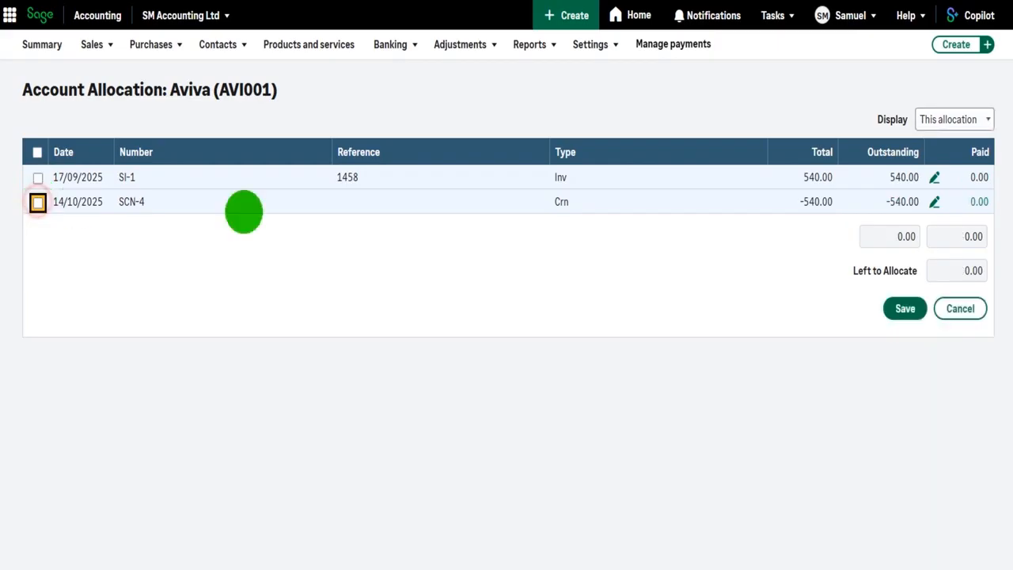
{"action": "left_click", "coordinate": [895, 308]}
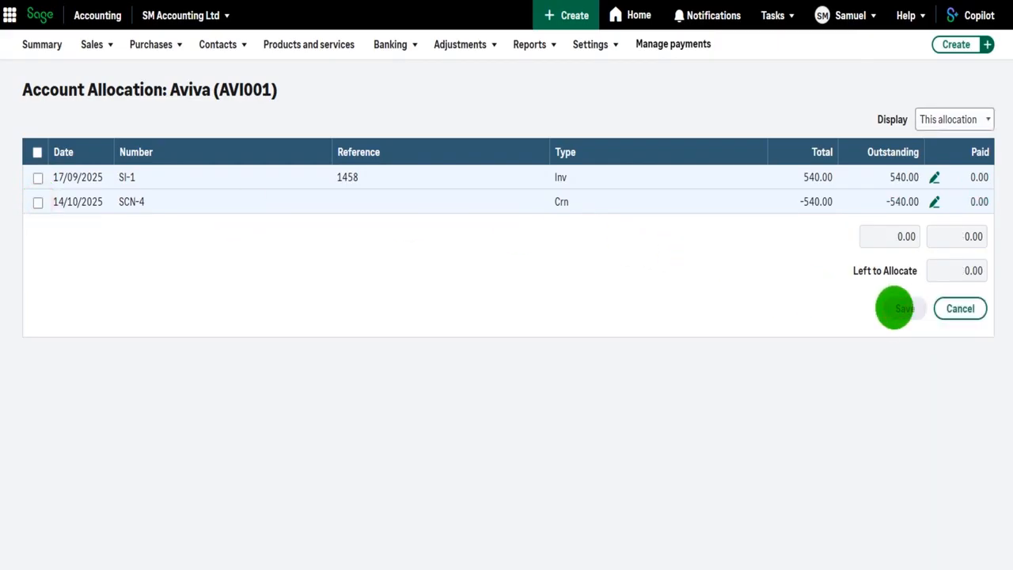